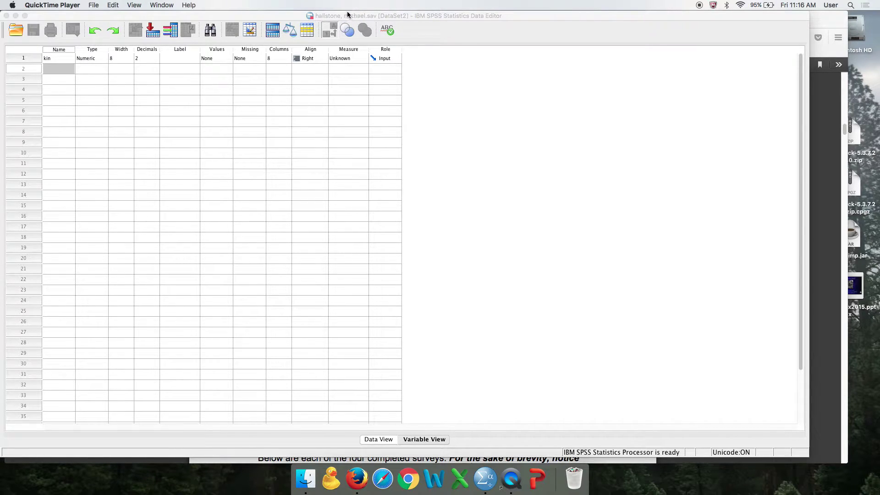
Check the kin column in Data View, then review the study variables in the survey PDF.
{"action": "left_click", "coordinate": [416, 439]}
{"action": "left_click", "coordinate": [384, 440]}
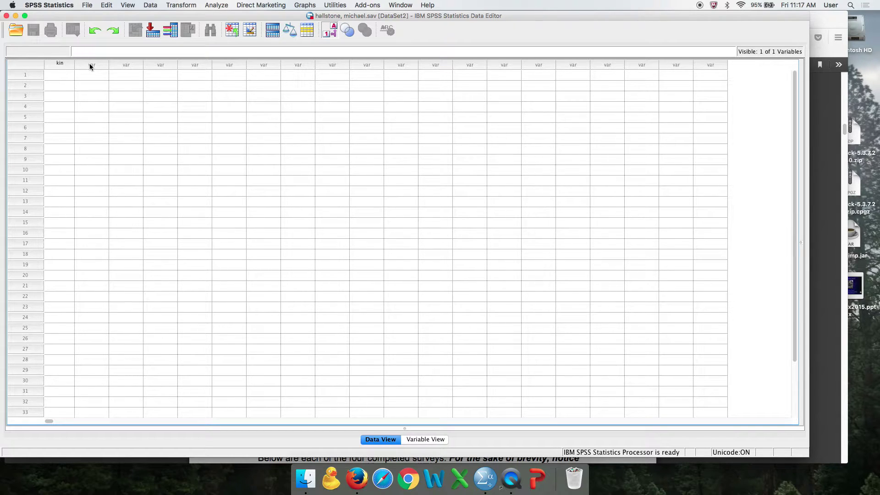
{"action": "left_click", "coordinate": [421, 439]}
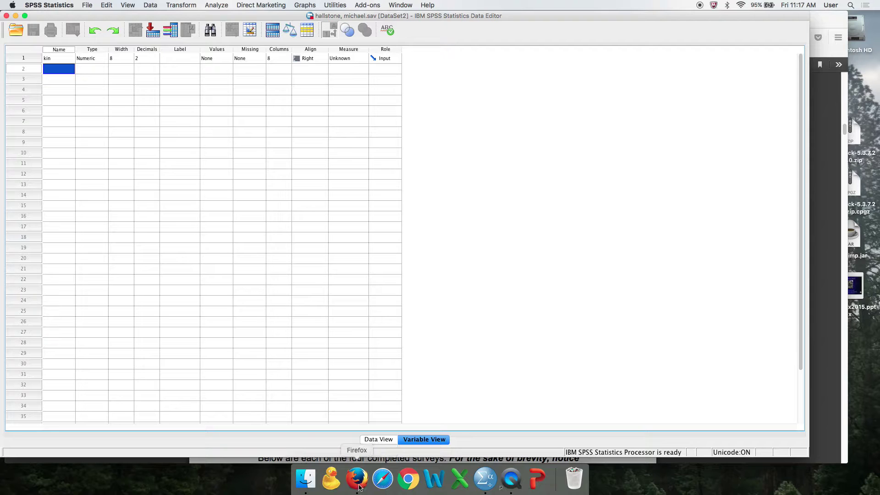
{"action": "left_click", "coordinate": [357, 480]}
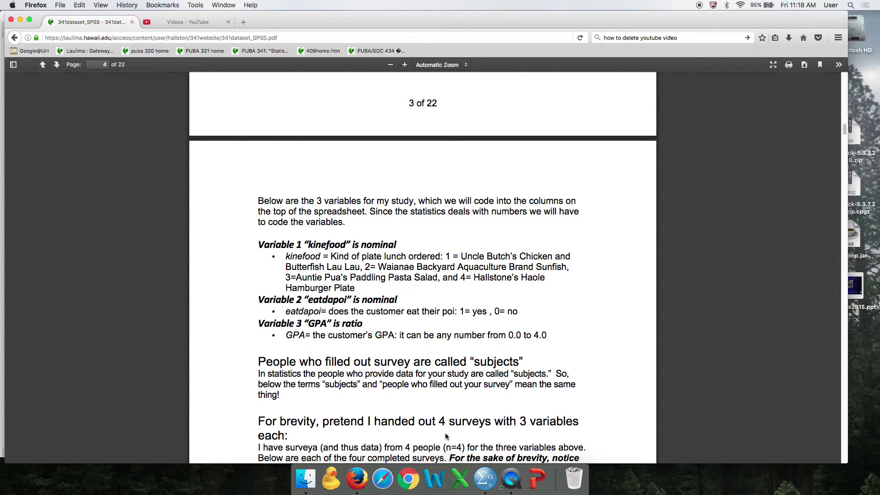
{"action": "scroll", "coordinate": [445, 431], "scroll_direction": "up", "scroll_amount": 5}
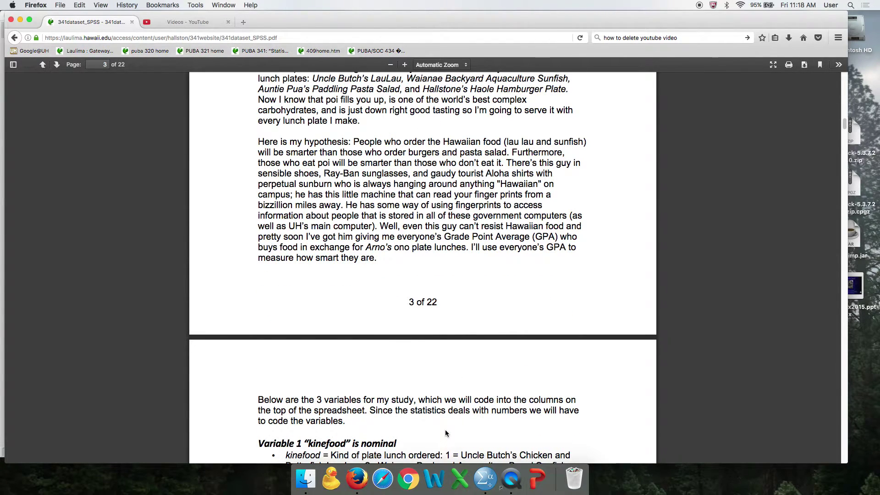
{"action": "scroll", "coordinate": [445, 430], "scroll_direction": "up", "scroll_amount": 3}
{"action": "scroll", "coordinate": [445, 430], "scroll_direction": "up", "scroll_amount": 3}
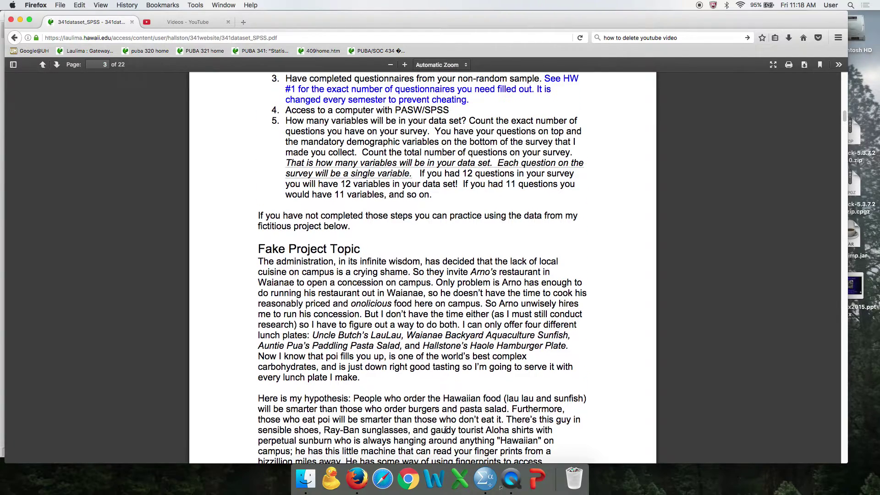
{"action": "scroll", "coordinate": [445, 430], "scroll_direction": "down", "scroll_amount": 15}
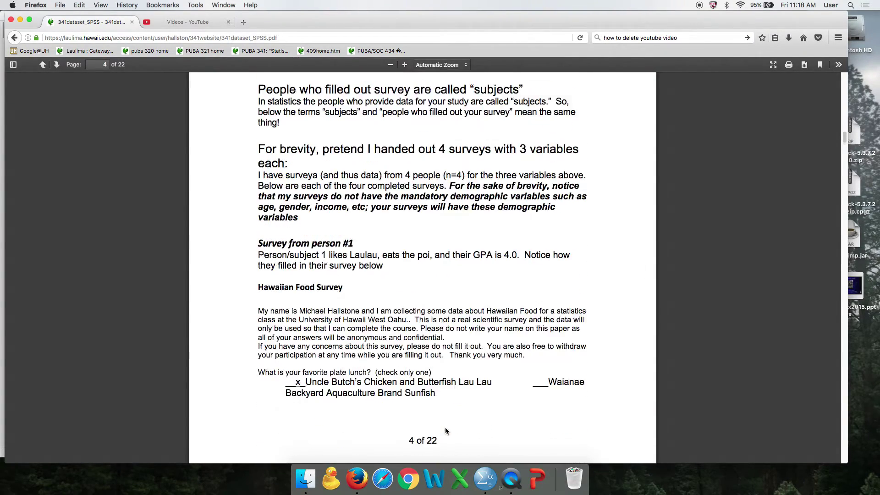
{"action": "left_click", "coordinate": [485, 479]}
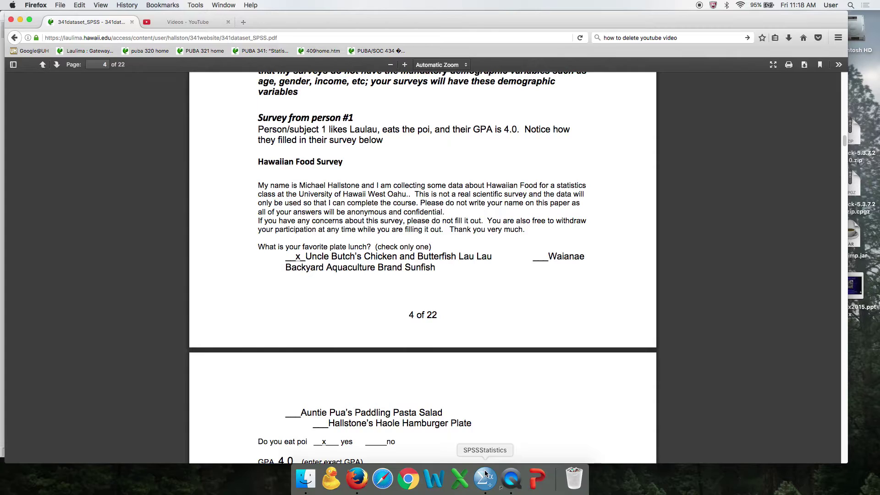
Try renaming the kin variable to kinefood, dismissing the illegal-character warnings.
{"action": "left_click", "coordinate": [61, 58]}
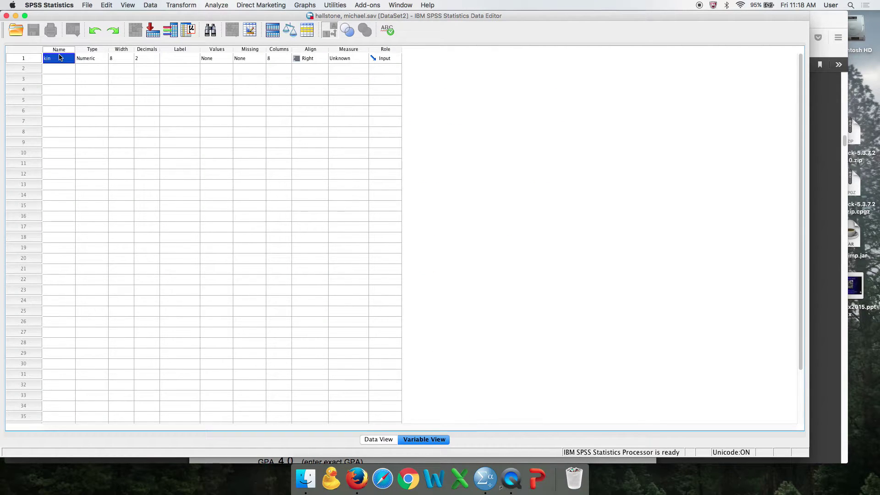
{"action": "type", "text": "kinkin"}
{"action": "left_click_drag", "start_coordinate": [65, 59], "coordinate": [32, 57]}
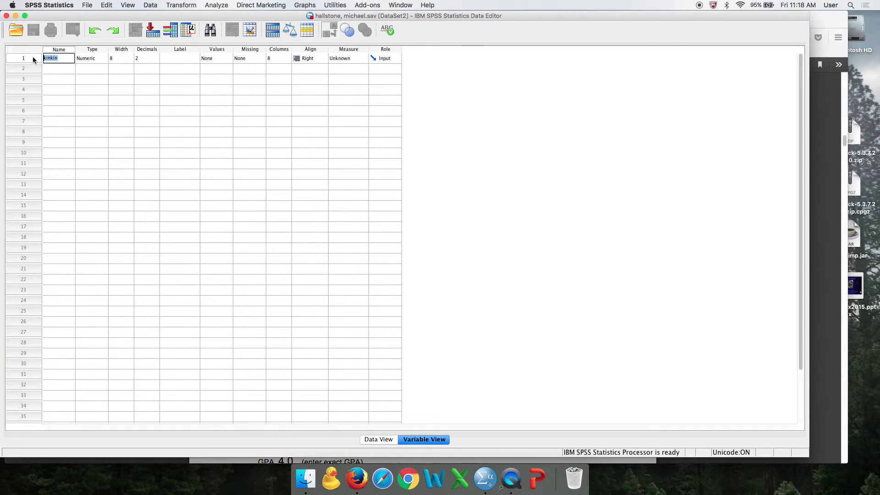
{"action": "type", "text": "kinefood#"}
{"action": "key", "text": "BackSpace"}
{"action": "key", "text": "Return"}
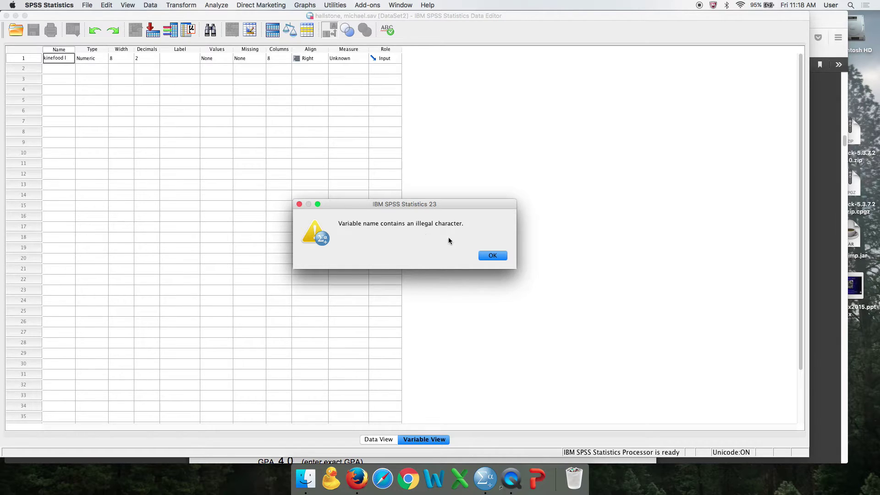
{"action": "left_click", "coordinate": [496, 259]}
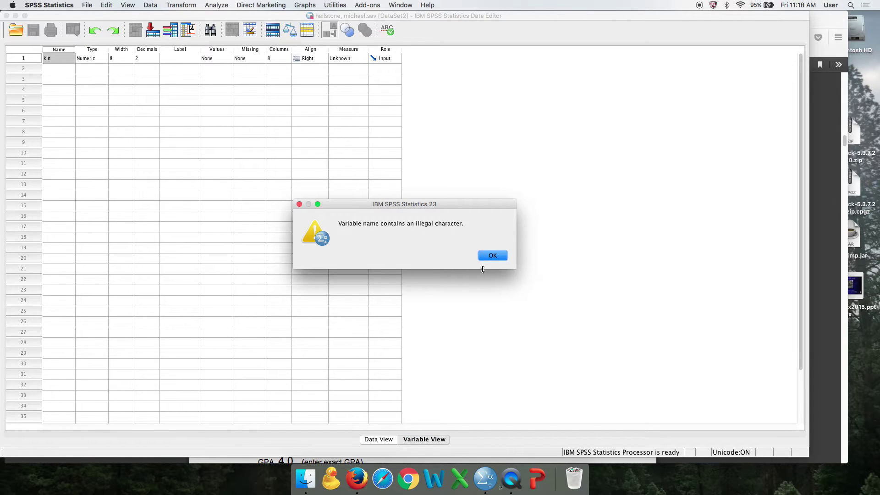
{"action": "left_click", "coordinate": [494, 254]}
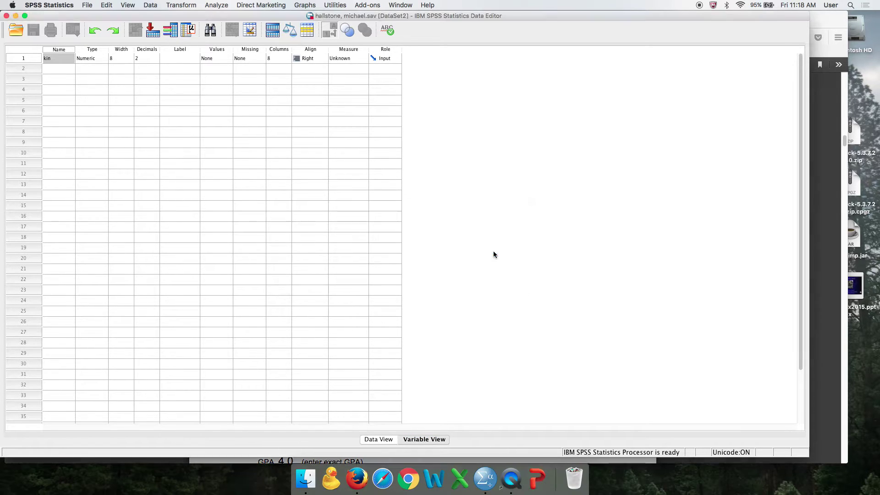
Append 'efood' to rename the variable kinefood, then widen the Label column.
{"action": "left_click", "coordinate": [62, 58]}
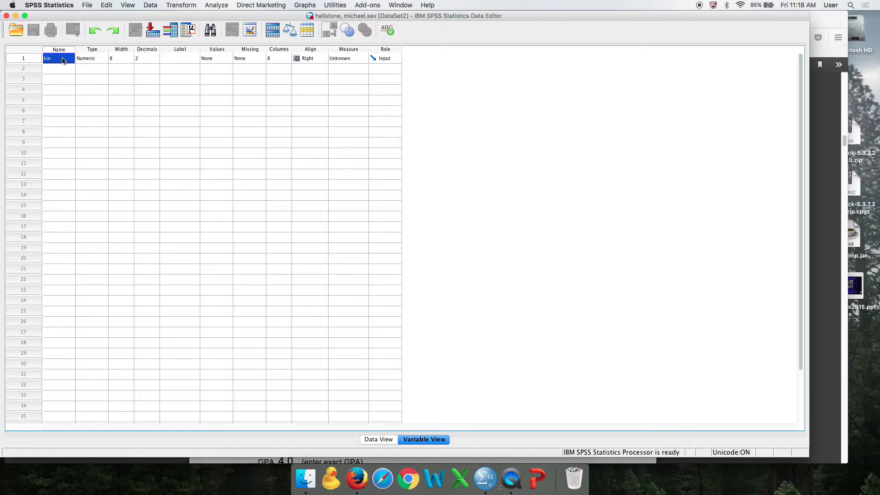
{"action": "double_click", "coordinate": [63, 58]}
{"action": "type", "text": "ef"}
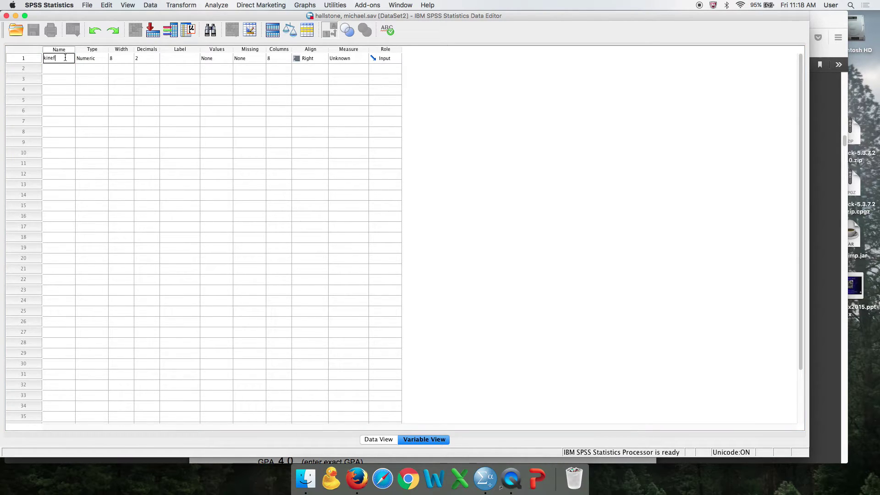
{"action": "type", "text": "ood"}
{"action": "left_click", "coordinate": [178, 59]}
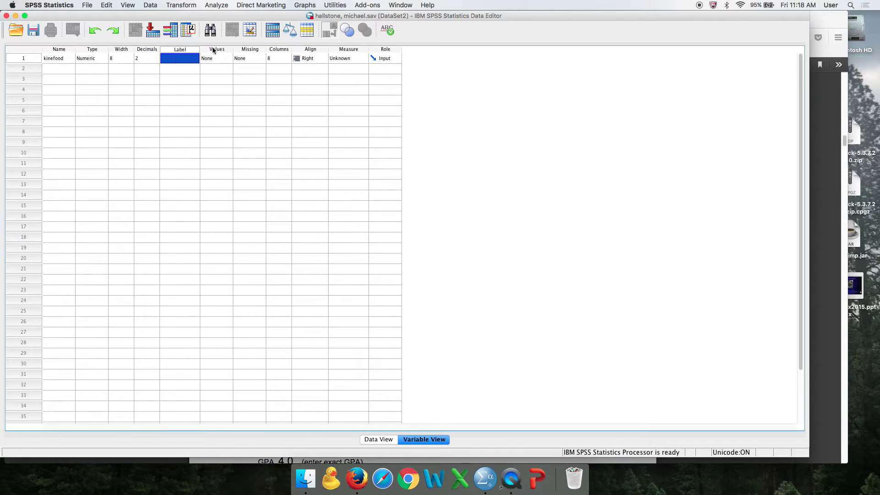
{"action": "left_click_drag", "start_coordinate": [200, 49], "coordinate": [331, 48]}
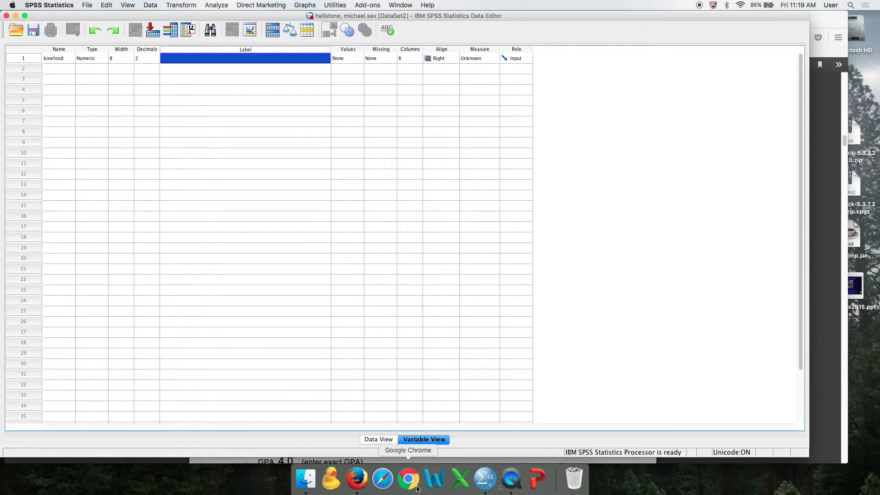
Select the question 'What is your favorite plate lunch?' in the survey PDF, then return to SPSS.
{"action": "left_click", "coordinate": [357, 481]}
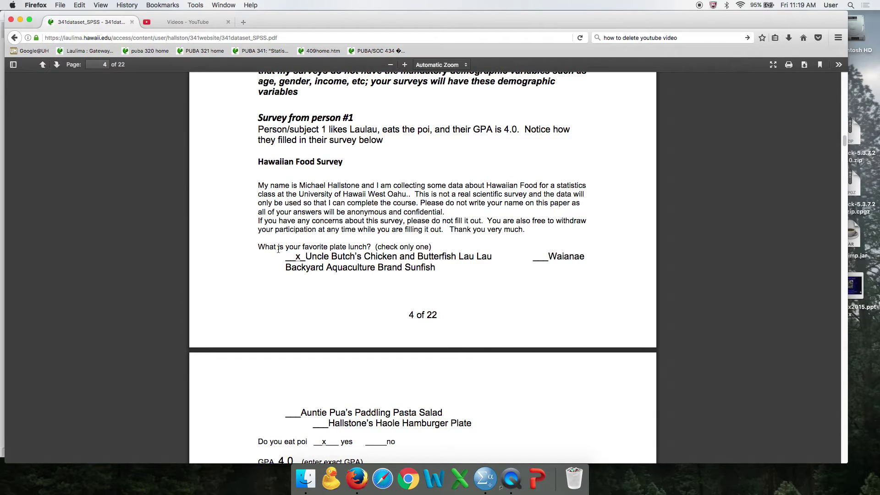
{"action": "left_click_drag", "start_coordinate": [259, 246], "coordinate": [372, 245]}
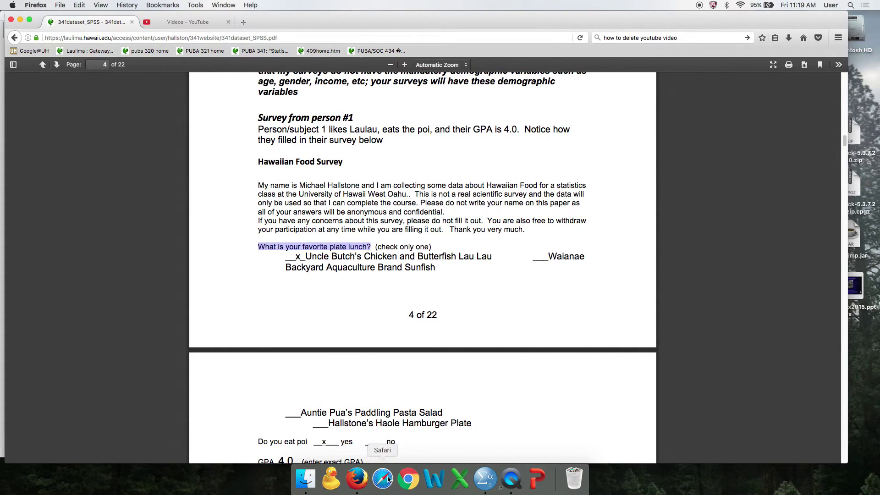
{"action": "left_click", "coordinate": [485, 479]}
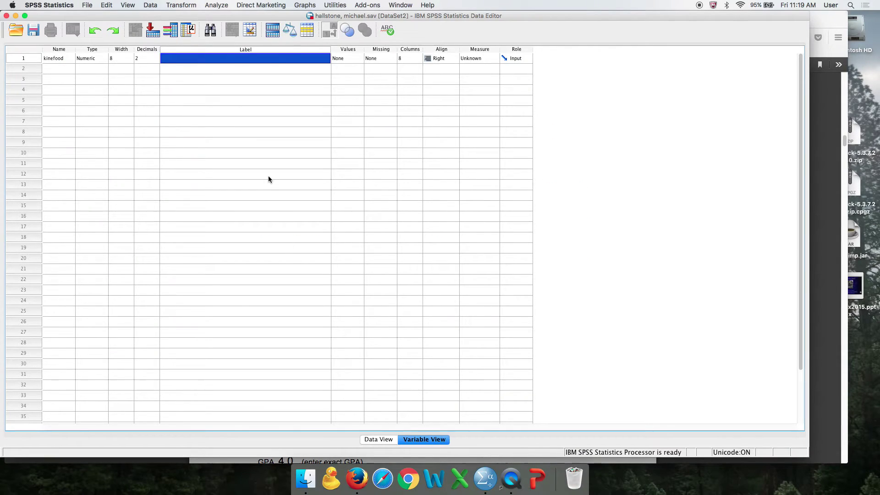
Paste the copied question as kinefood's label and bring up its Value Labels dialog.
{"action": "type", "text": "What is your favorite plate lunch? ("}
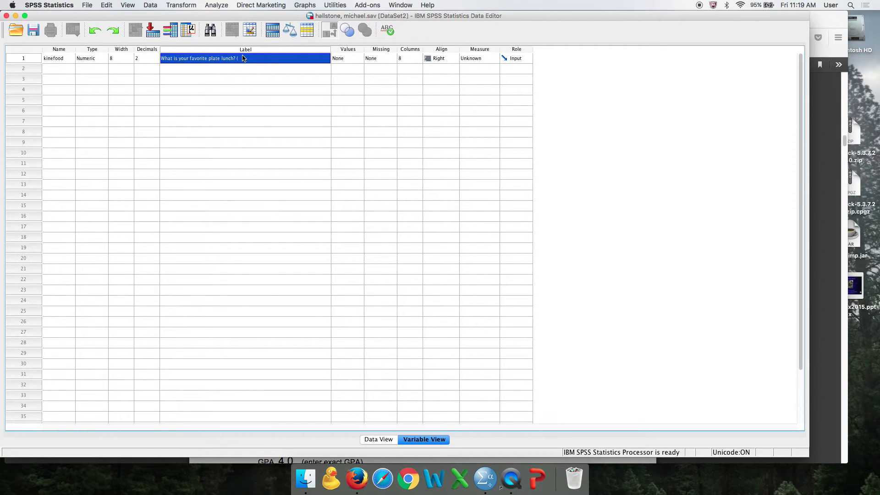
{"action": "left_click", "coordinate": [348, 59]}
{"action": "left_click", "coordinate": [357, 58]}
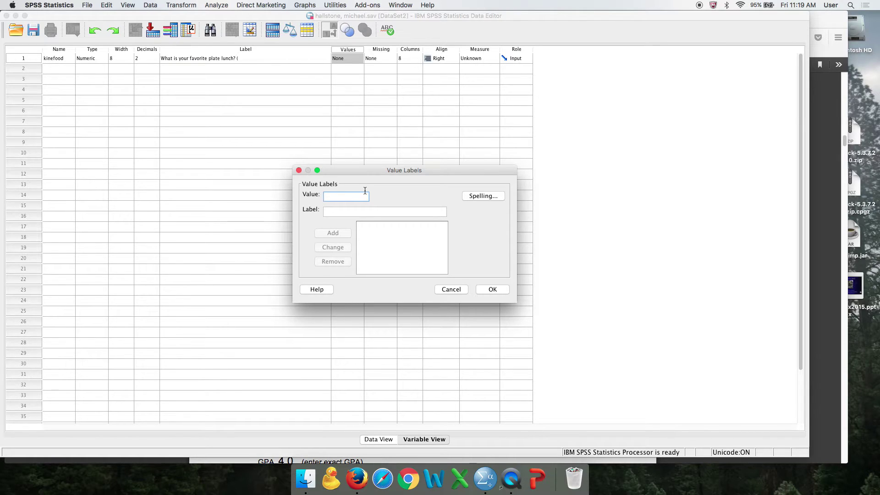
Add kinefood value labels 1 = 'lau lau' and 2 = 'sunfish'.
{"action": "type", "text": "1"}
{"action": "key", "text": "Tab"}
{"action": "type", "text": "lau lau"}
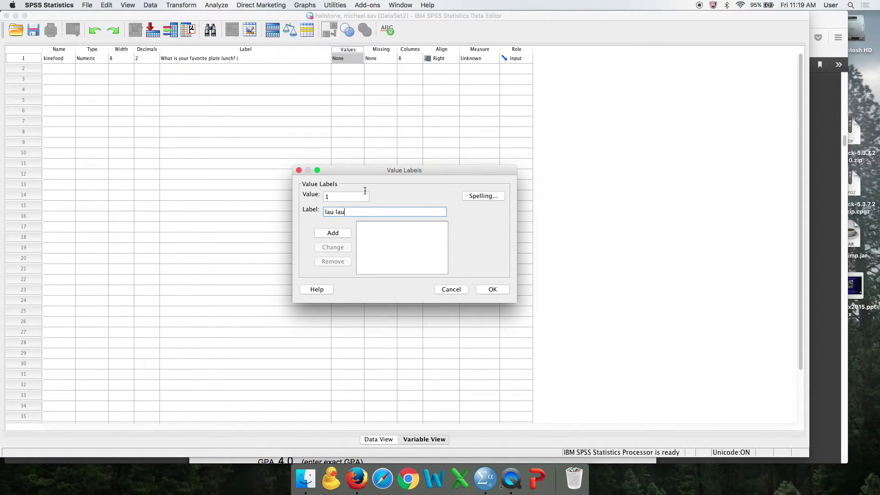
{"action": "left_click", "coordinate": [348, 232]}
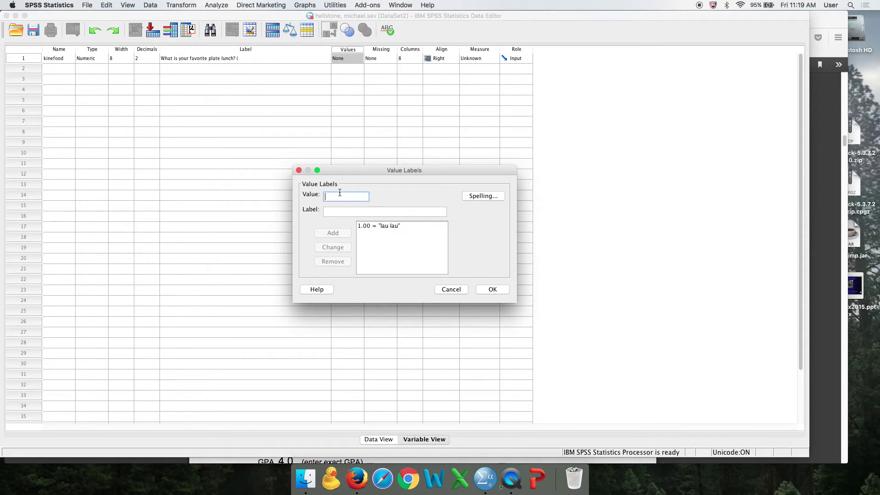
{"action": "type", "text": "2"}
{"action": "key", "text": "Tab"}
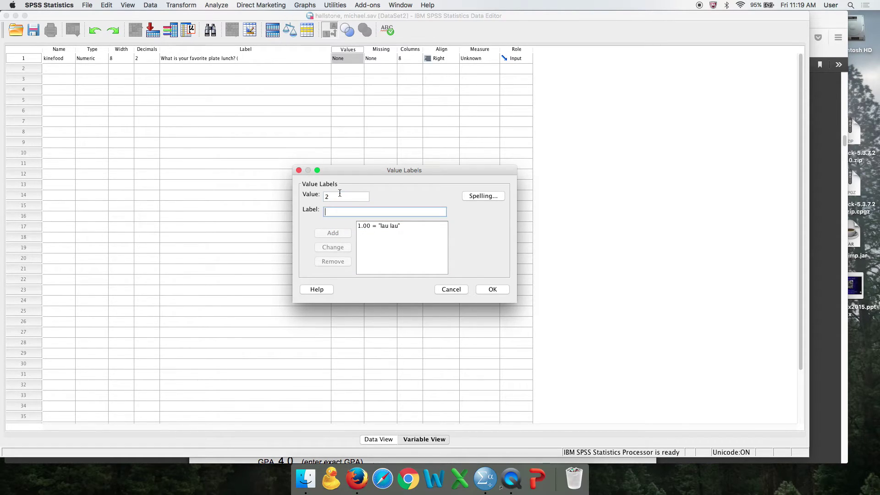
{"action": "type", "text": "sunfish"}
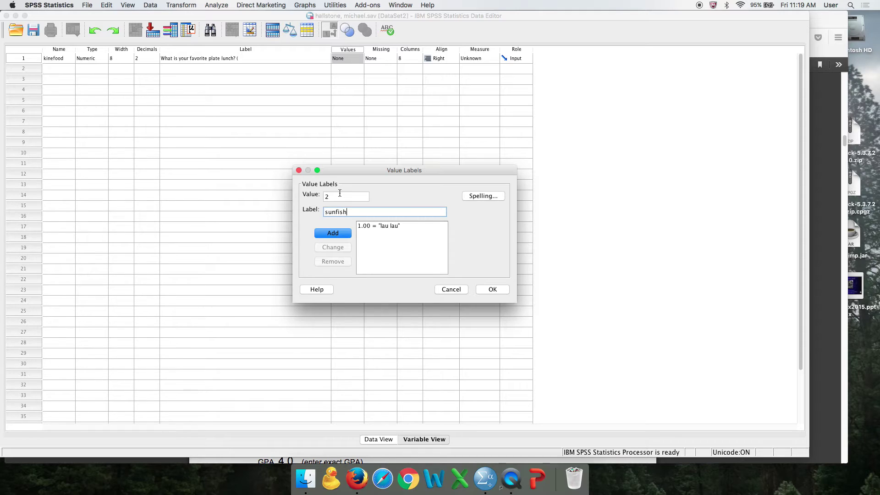
{"action": "left_click", "coordinate": [328, 233]}
Add value label 3 = 'pasta salad', correcting its spelling.
{"action": "type", "text": "3"}
{"action": "left_click", "coordinate": [328, 212]}
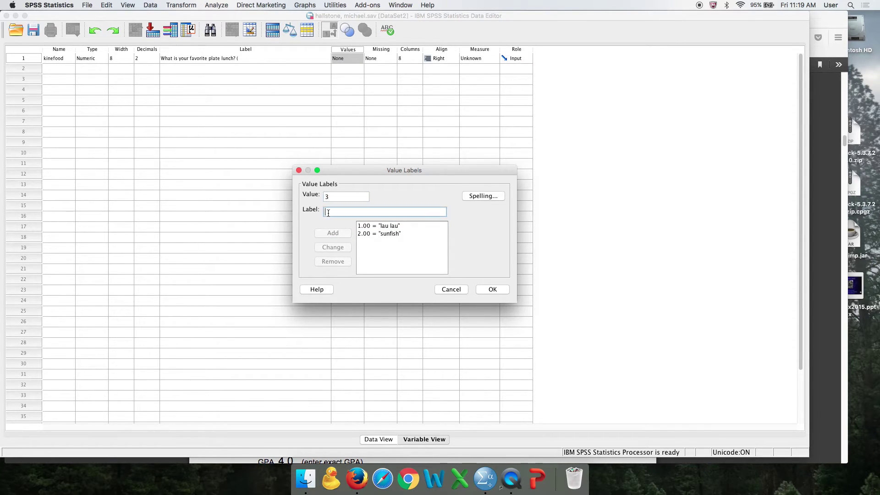
{"action": "type", "text": "pasta"}
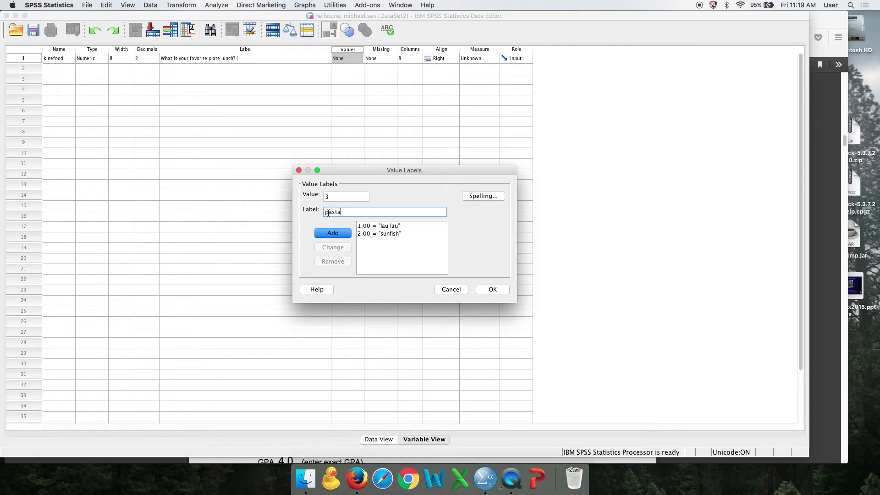
{"action": "type", "text": " sla"}
{"action": "key", "text": "BackSpace"}
{"action": "type", "text": "a sal"}
{"action": "key", "text": "BackSpace"}
{"action": "key", "text": "BackSpace"}
{"action": "type", "text": "lad"}
{"action": "left_click", "coordinate": [504, 294]}
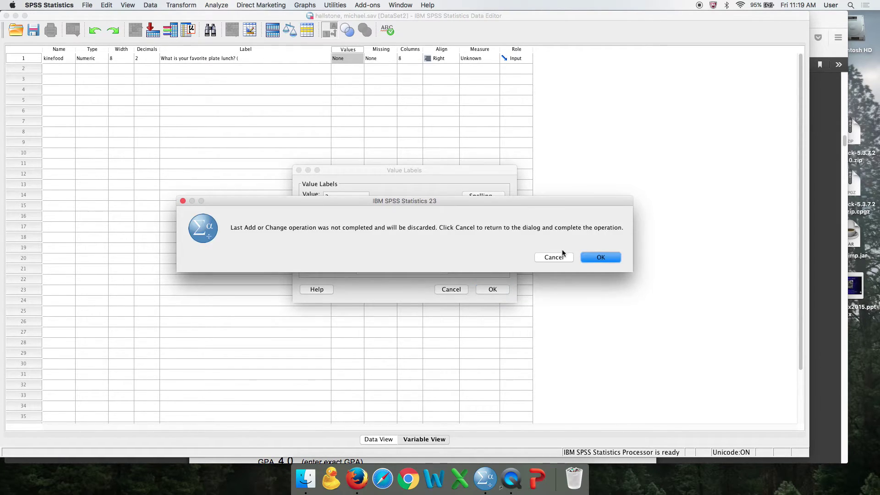
{"action": "left_click", "coordinate": [567, 257]}
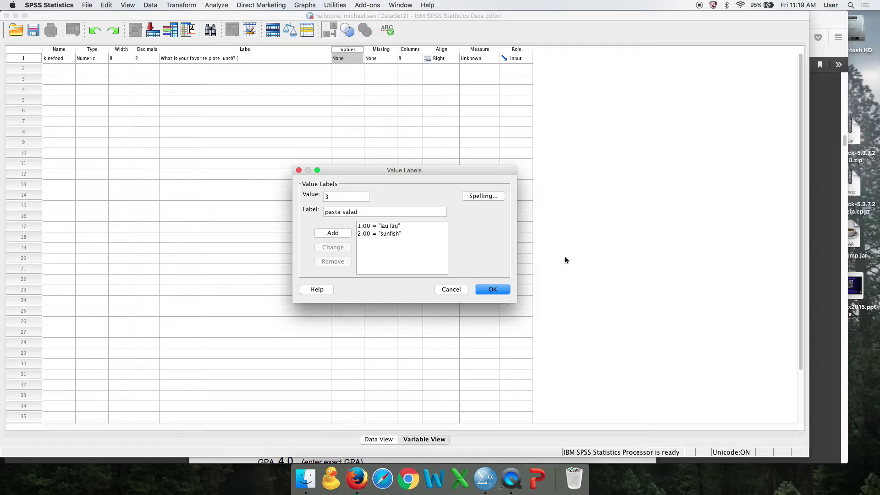
{"action": "left_click", "coordinate": [327, 235]}
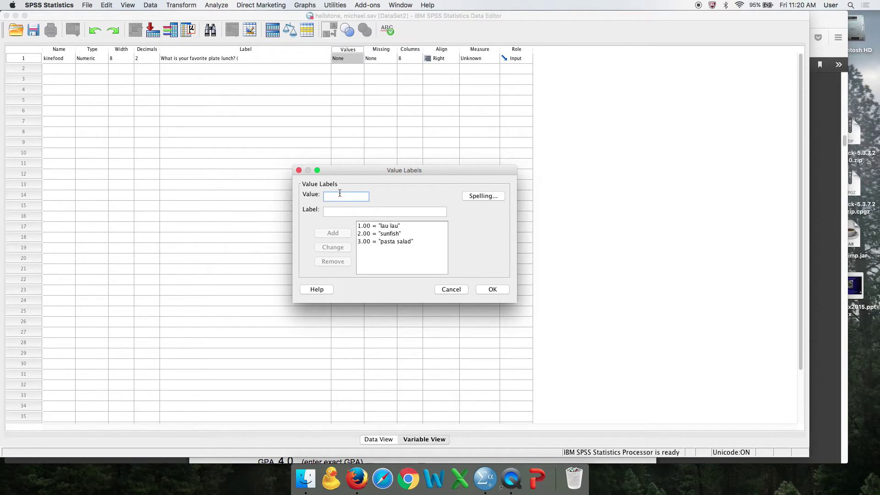
Add value label 4 = 'hamburger plate', confirm, and reopen the labels to verify them.
{"action": "type", "text": "4"}
{"action": "key", "text": "Tab"}
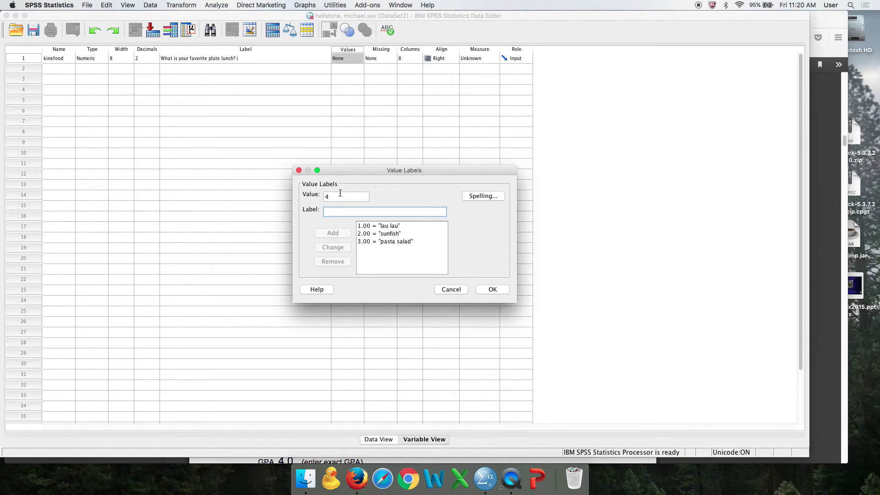
{"action": "type", "text": "hambu"}
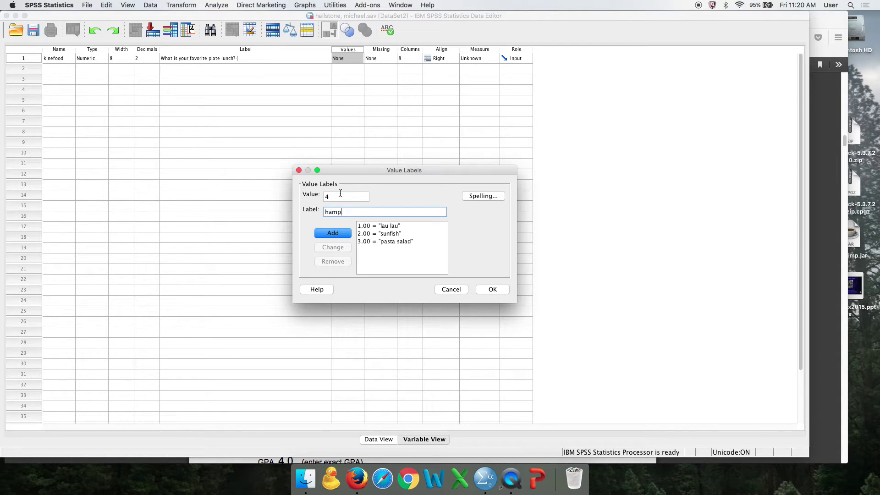
{"action": "type", "text": "rger plate"}
{"action": "left_click", "coordinate": [493, 289]}
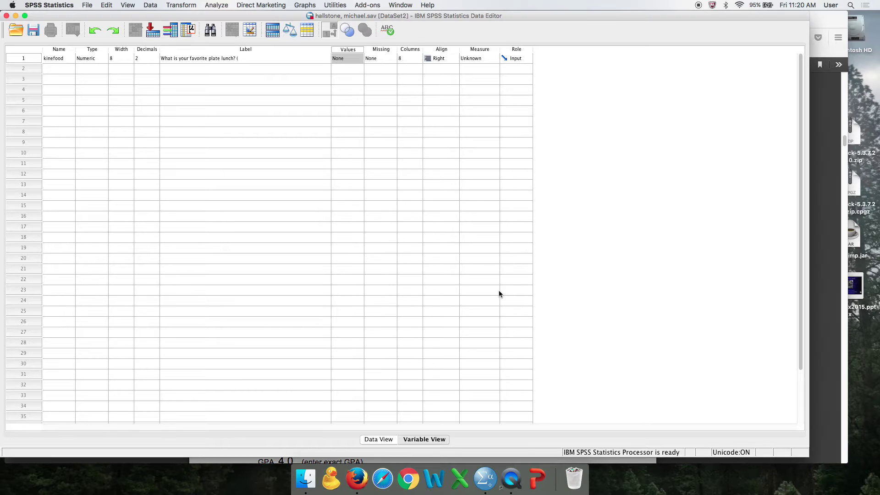
{"action": "left_click", "coordinate": [359, 58]}
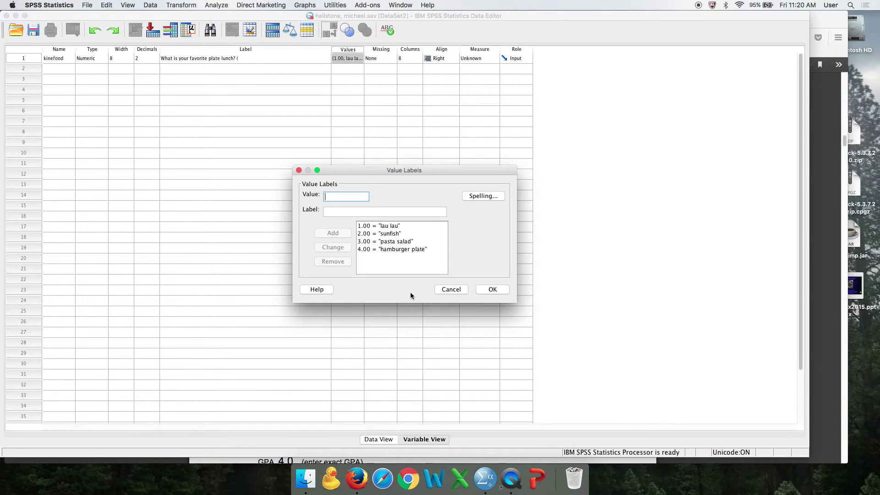
Set kinefood's measure to Nominal.
{"action": "left_click", "coordinate": [452, 290]}
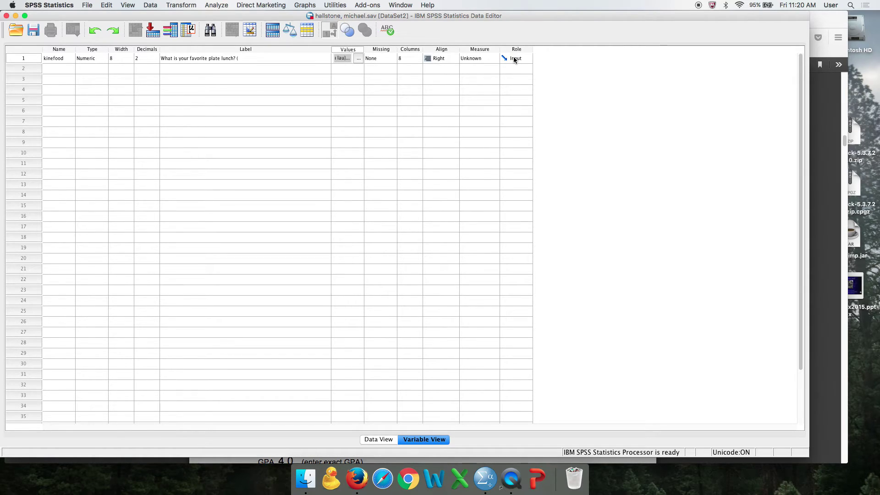
{"action": "left_click", "coordinate": [492, 58]}
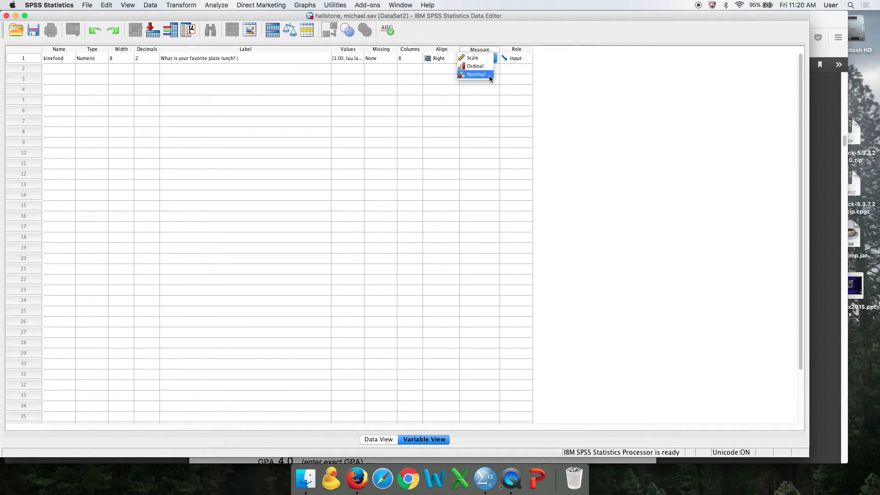
{"action": "left_click", "coordinate": [489, 75]}
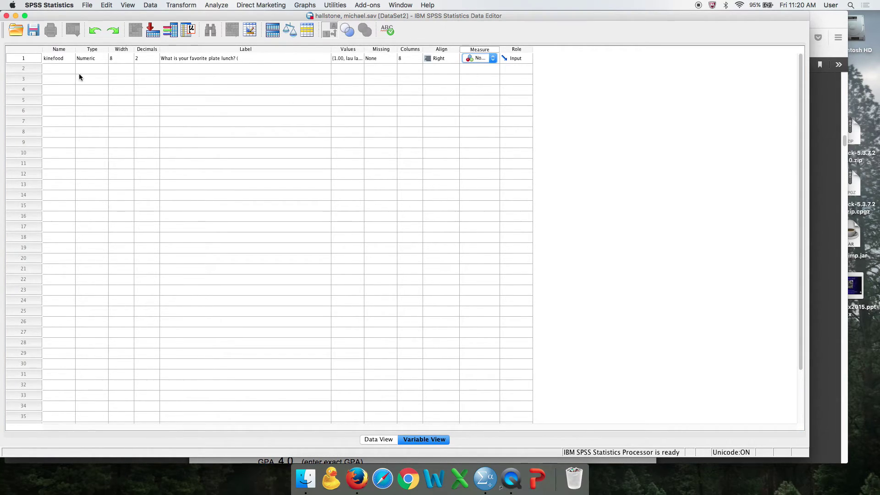
Create variable eatdapoi labelled 'do they eat the poi' and bring up its value labels.
{"action": "left_click", "coordinate": [67, 70]}
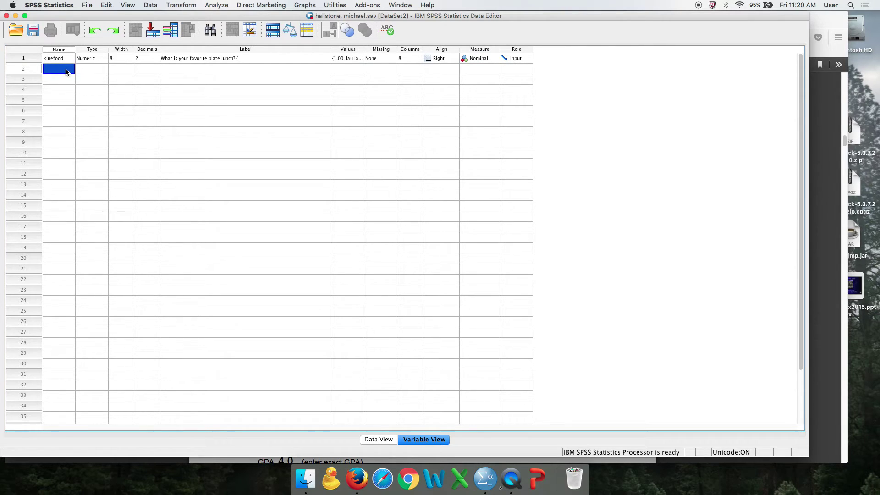
{"action": "type", "text": "eatdapoi"}
{"action": "key", "text": "Tab"}
{"action": "key", "text": "Tab"}
{"action": "key", "text": "Tab"}
{"action": "key", "text": "Tab"}
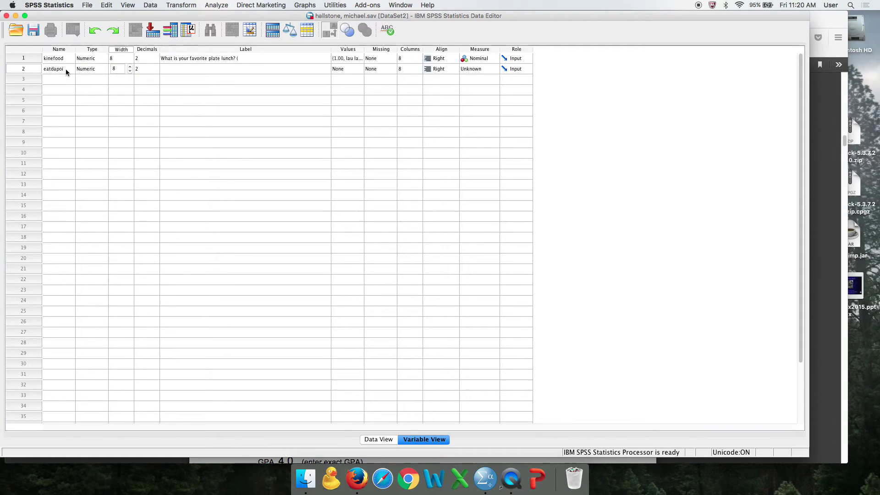
{"action": "type", "text": "do they"}
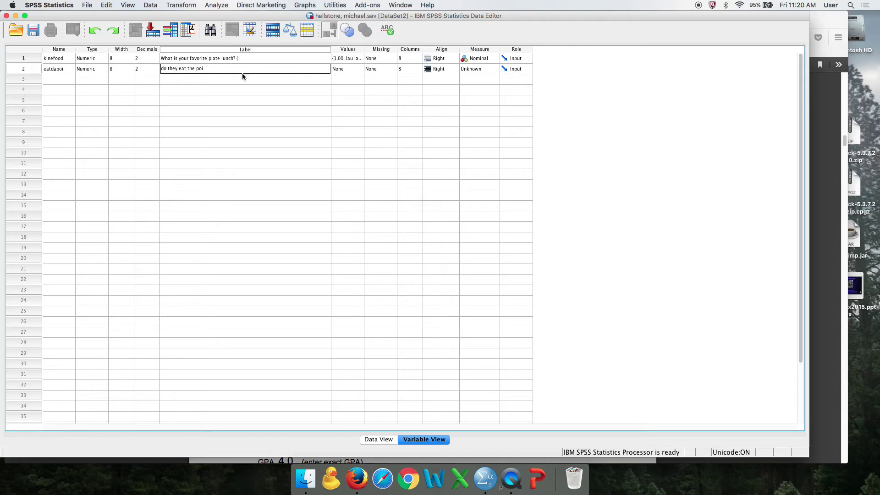
{"action": "type", "text": "eat the poi"}
{"action": "left_click", "coordinate": [336, 69]}
{"action": "left_click", "coordinate": [357, 68]}
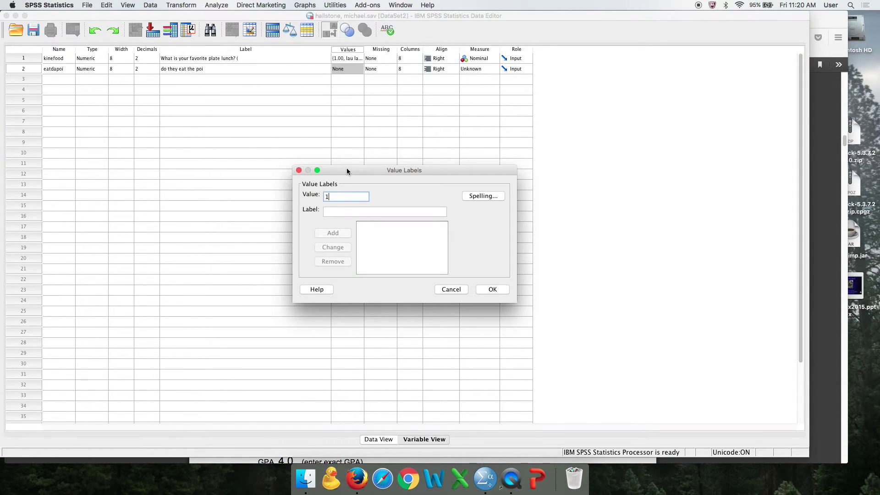
Give eatdapoi value labels 1 = 'yes' and 0 = 'no' and confirm.
{"action": "left_click", "coordinate": [351, 212]}
{"action": "type", "text": "yes"}
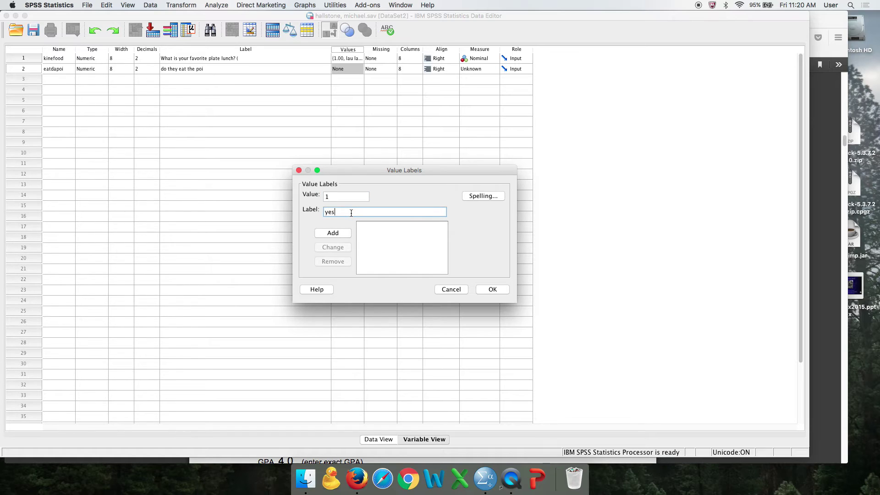
{"action": "left_click", "coordinate": [340, 233]}
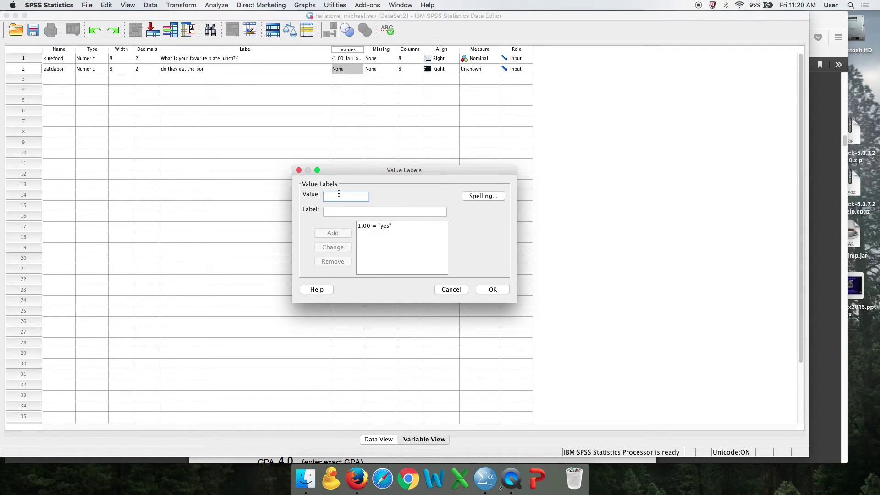
{"action": "type", "text": "0"}
{"action": "left_click", "coordinate": [339, 210]}
{"action": "type", "text": "n"}
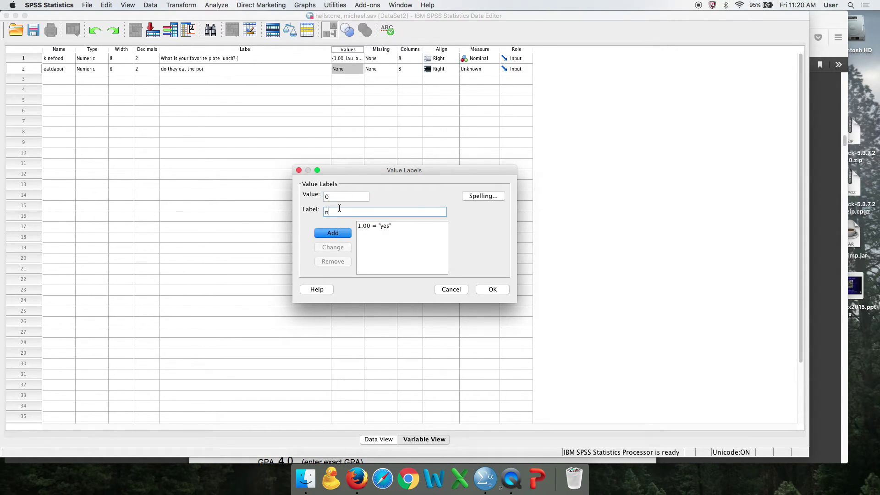
{"action": "type", "text": "o"}
{"action": "left_click", "coordinate": [333, 234]}
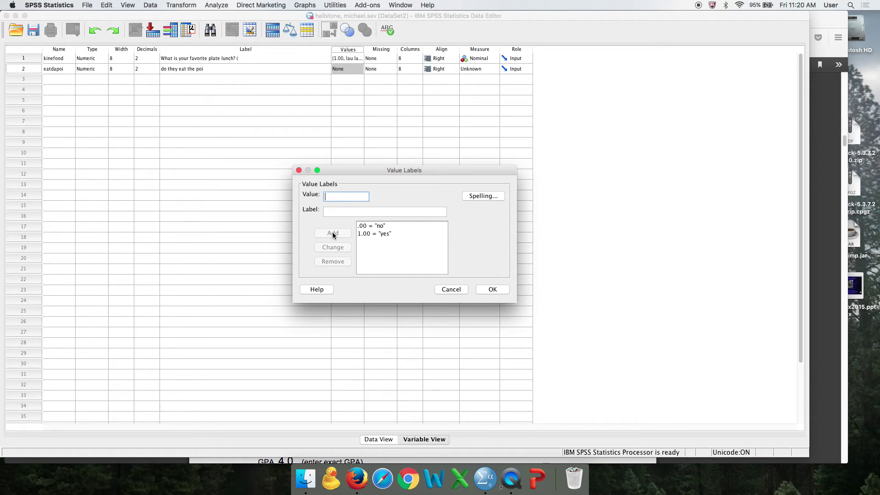
{"action": "left_click", "coordinate": [494, 291]}
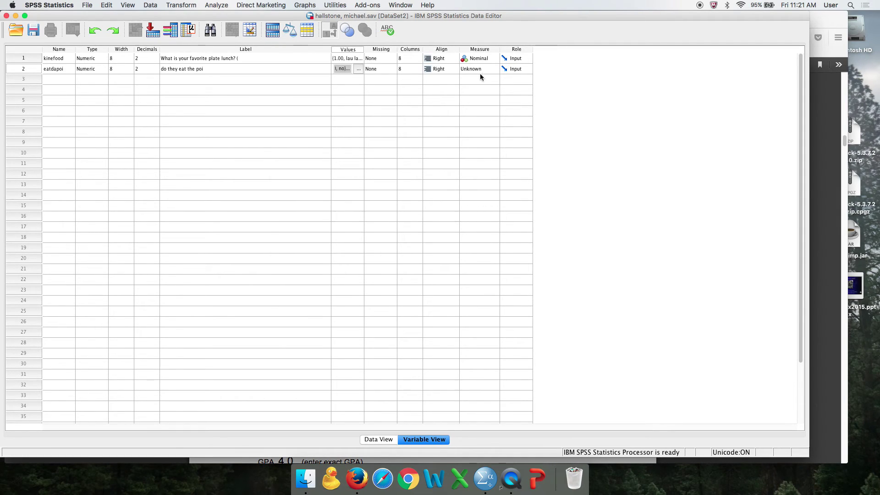
Set eatdapoi to Nominal and add variable GPA labelled 'grade point average'.
{"action": "left_click", "coordinate": [492, 67]}
{"action": "left_click", "coordinate": [491, 83]}
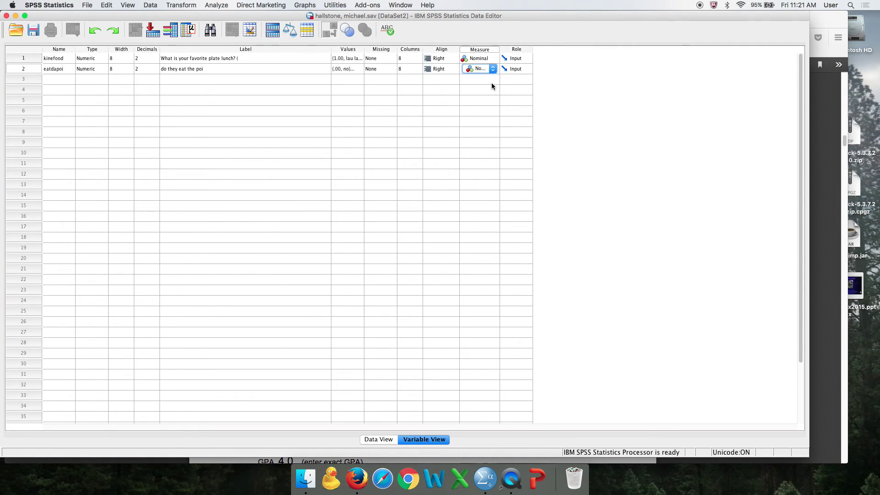
{"action": "left_click", "coordinate": [59, 82]}
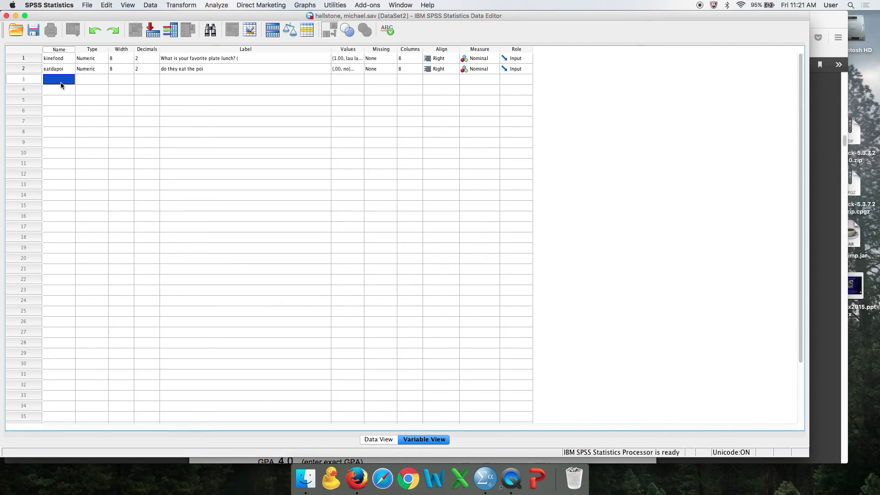
{"action": "type", "text": "GPA"}
{"action": "left_click", "coordinate": [207, 79]}
{"action": "type", "text": "g"}
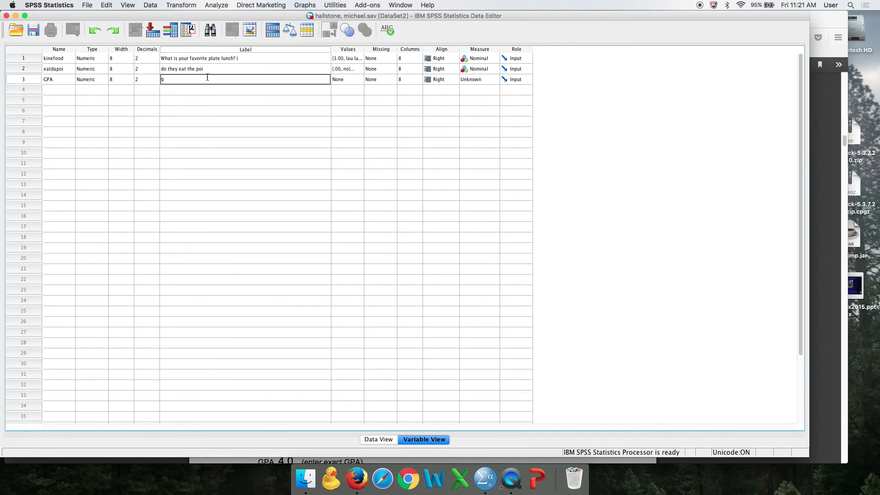
{"action": "type", "text": "rade point average"}
{"action": "left_click", "coordinate": [345, 78]}
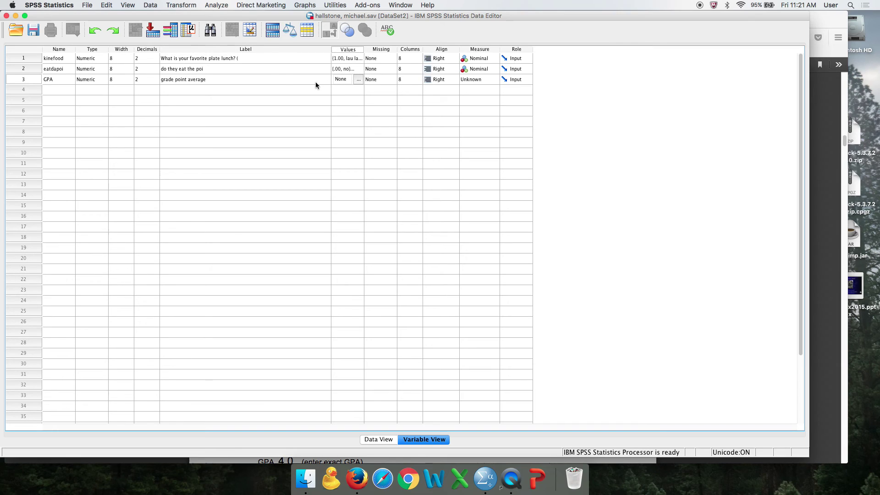
Set GPA's measure to Scale and switch to Data View.
{"action": "left_click", "coordinate": [521, 85]}
{"action": "left_click", "coordinate": [487, 81]}
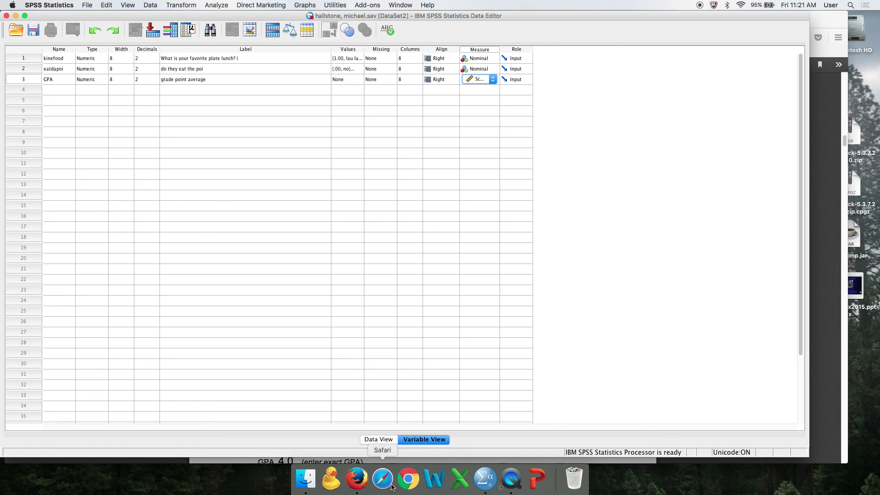
{"action": "left_click", "coordinate": [378, 440]}
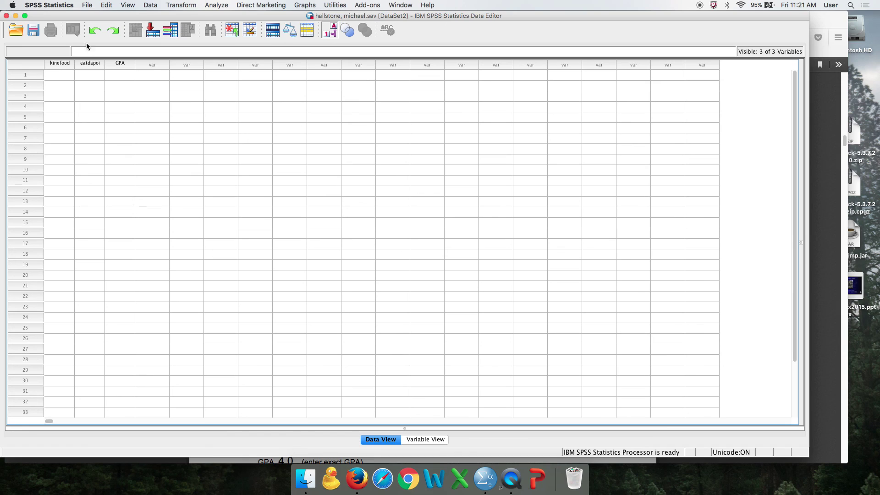